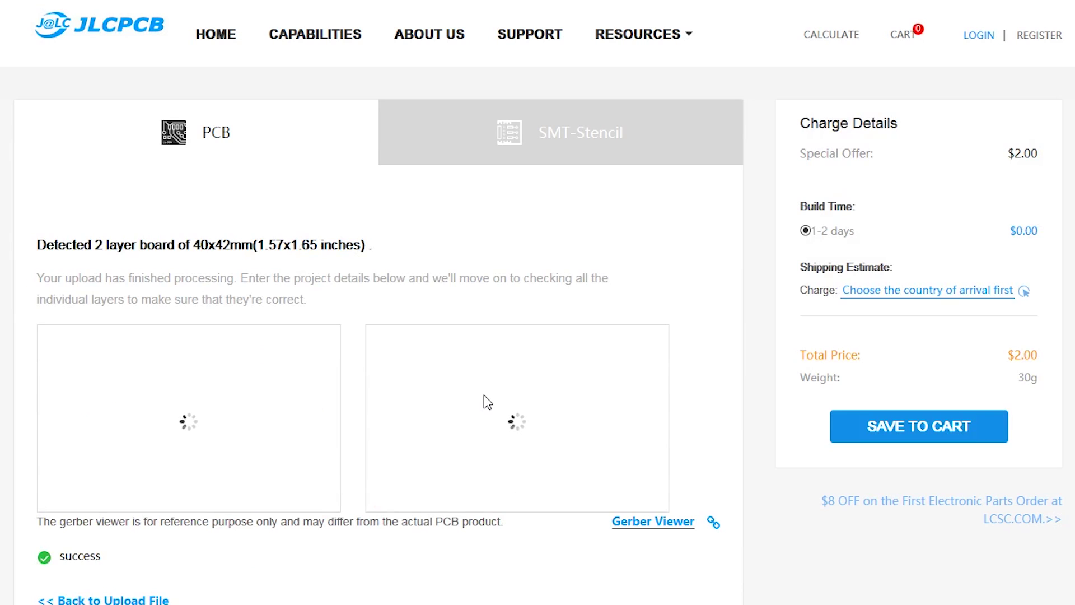
Try red, yellow and blue as the PCB color for the uploaded board and choose white
scroll(599, 503, "down", 5)
left_click(308, 558)
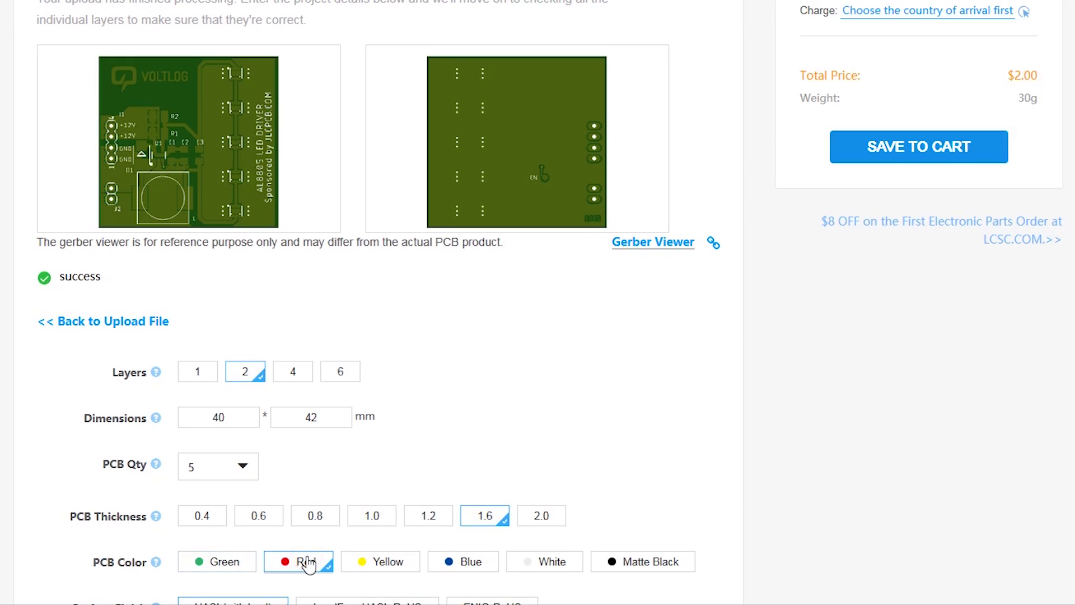
left_click(377, 568)
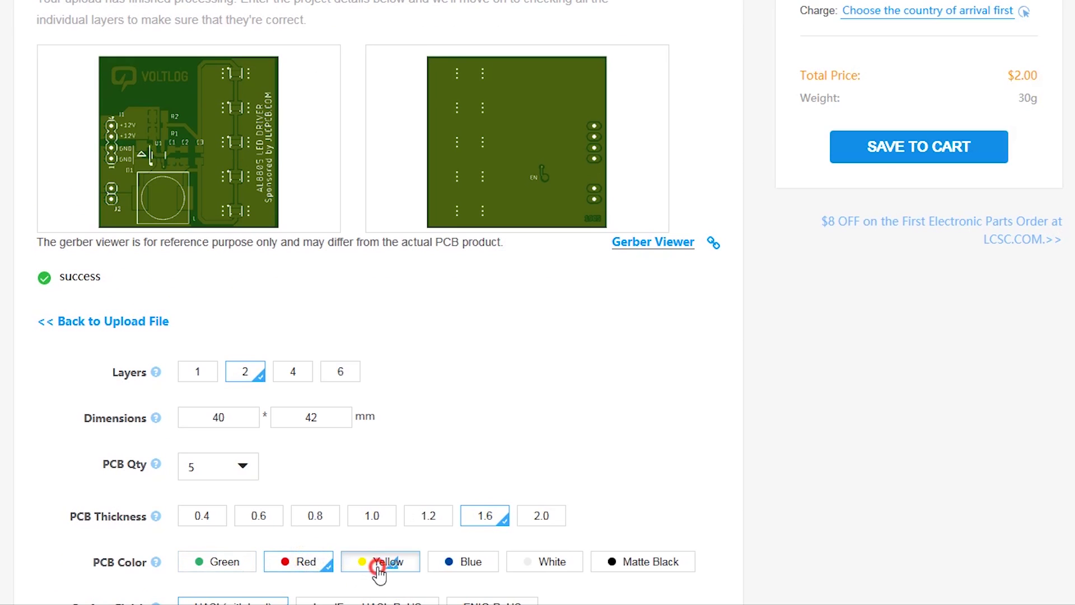
left_click(466, 568)
left_click(537, 565)
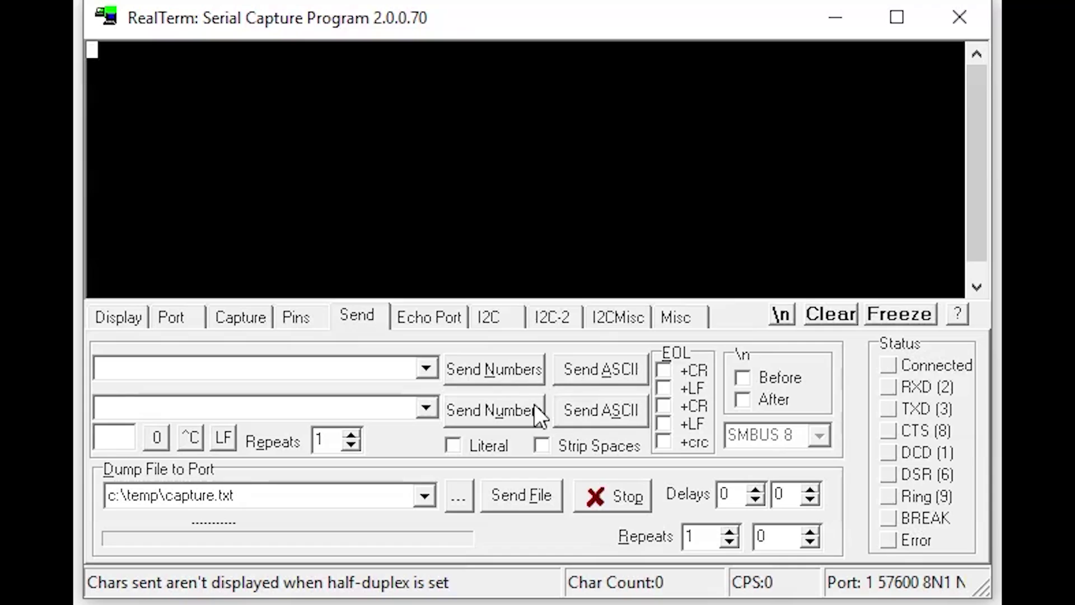
left_click(363, 366)
key("ctrl+v")
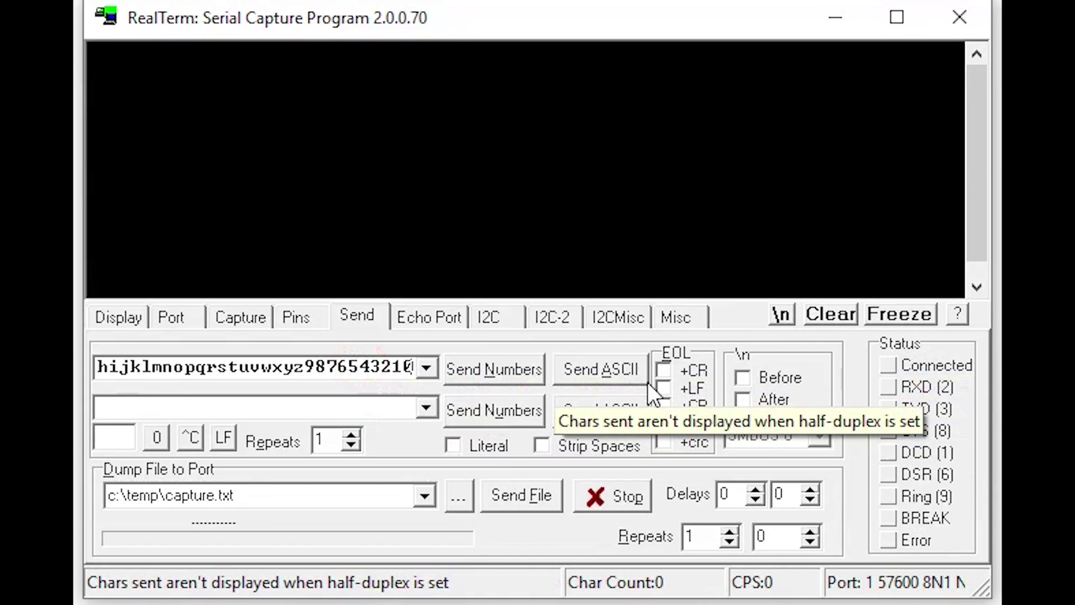
left_click(665, 369)
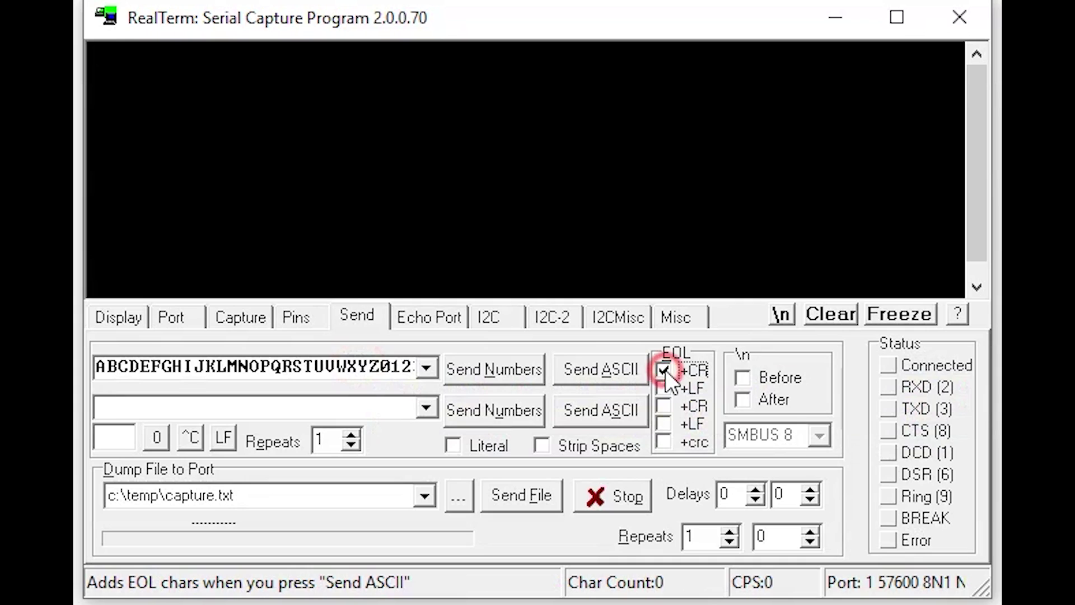
left_click(593, 377)
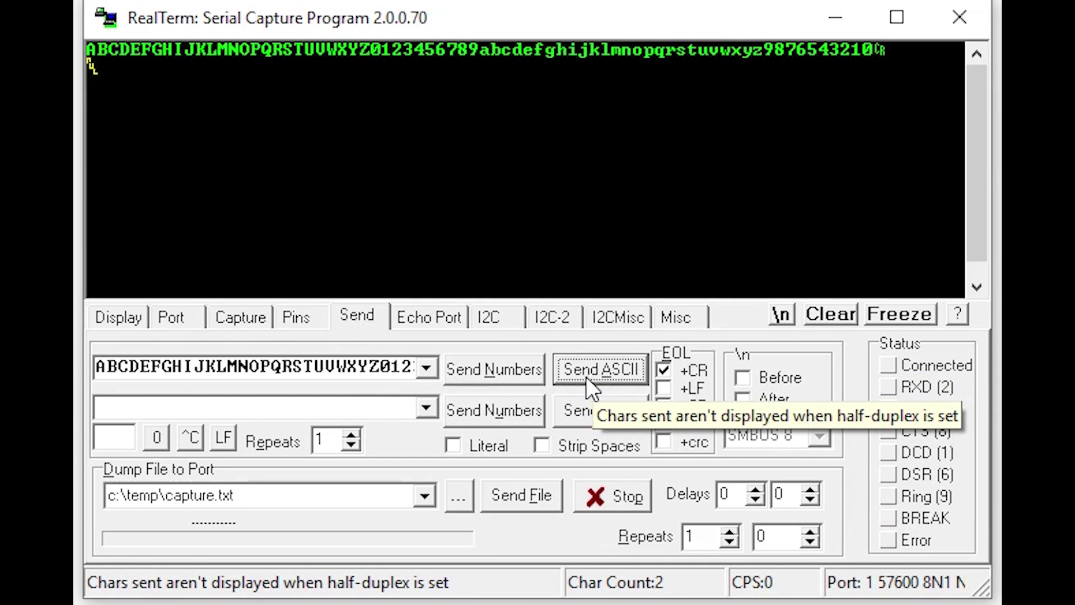
Set the test string's repeats to 600 and apply a baud rate of 921600 to the serial port
double_click(321, 440)
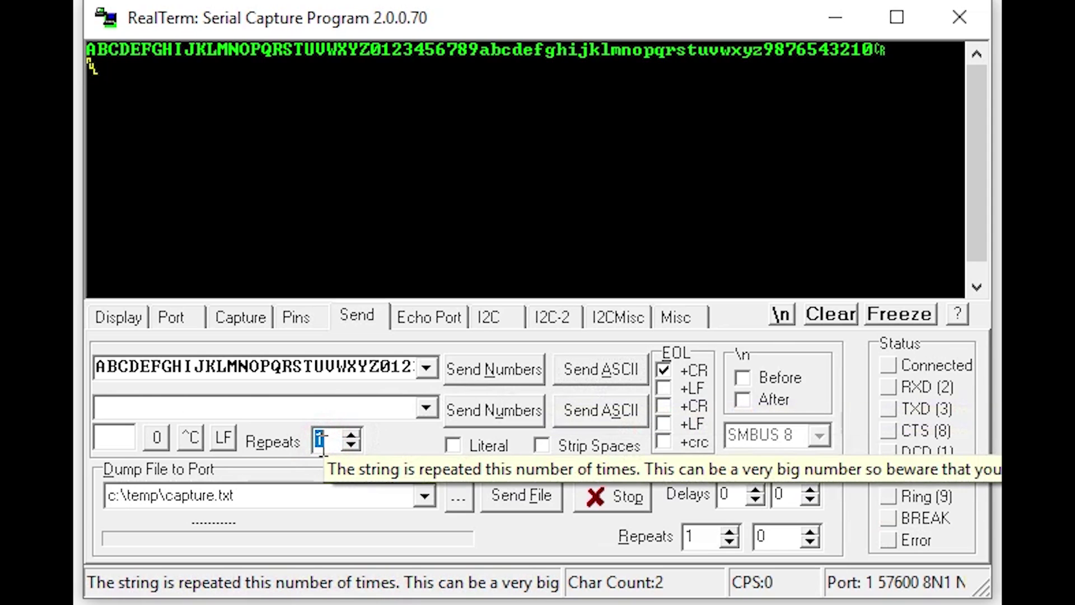
type("500")
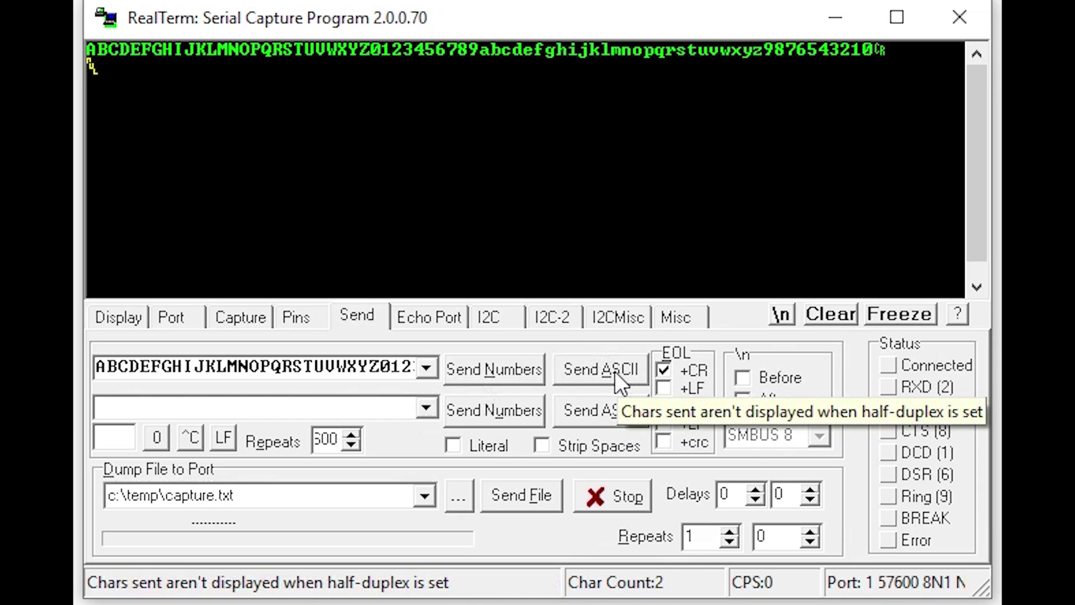
left_click(187, 319)
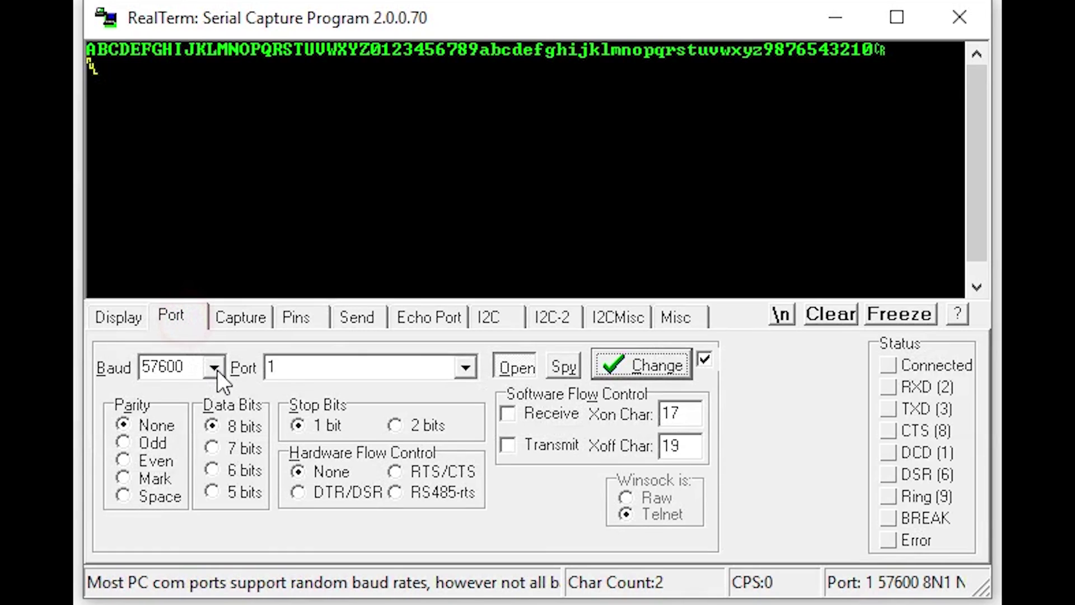
left_click(217, 369)
left_click(225, 405)
left_click_drag(224, 409, 228, 496)
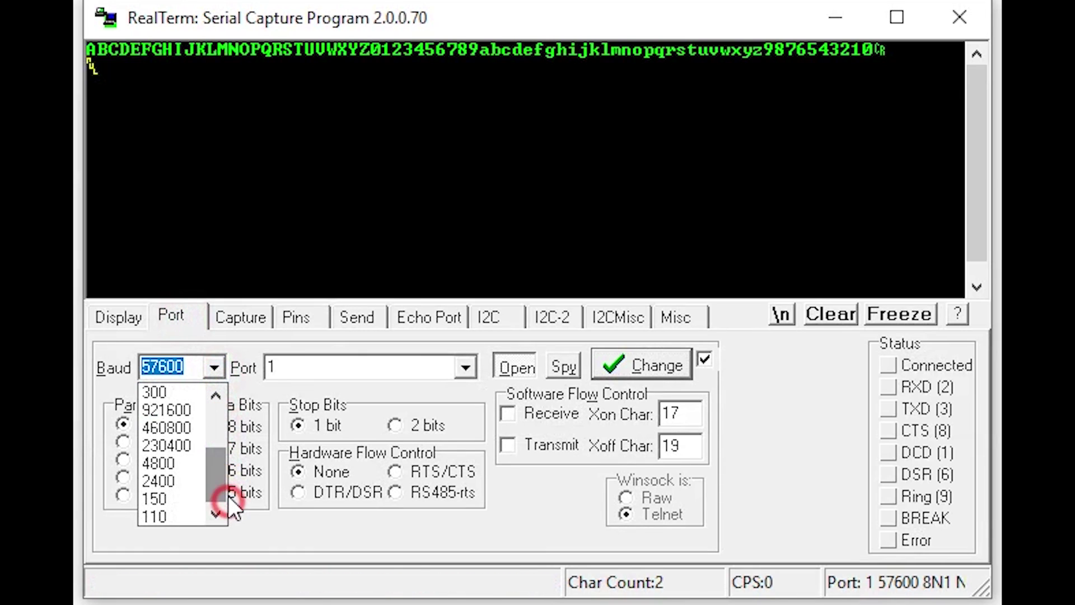
left_click(194, 416)
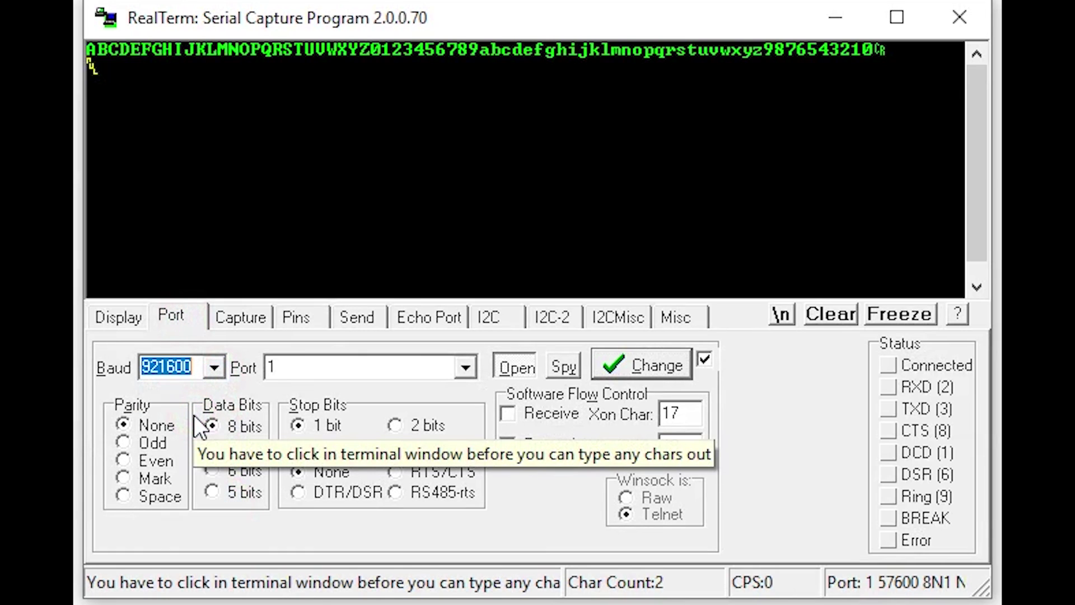
left_click(638, 366)
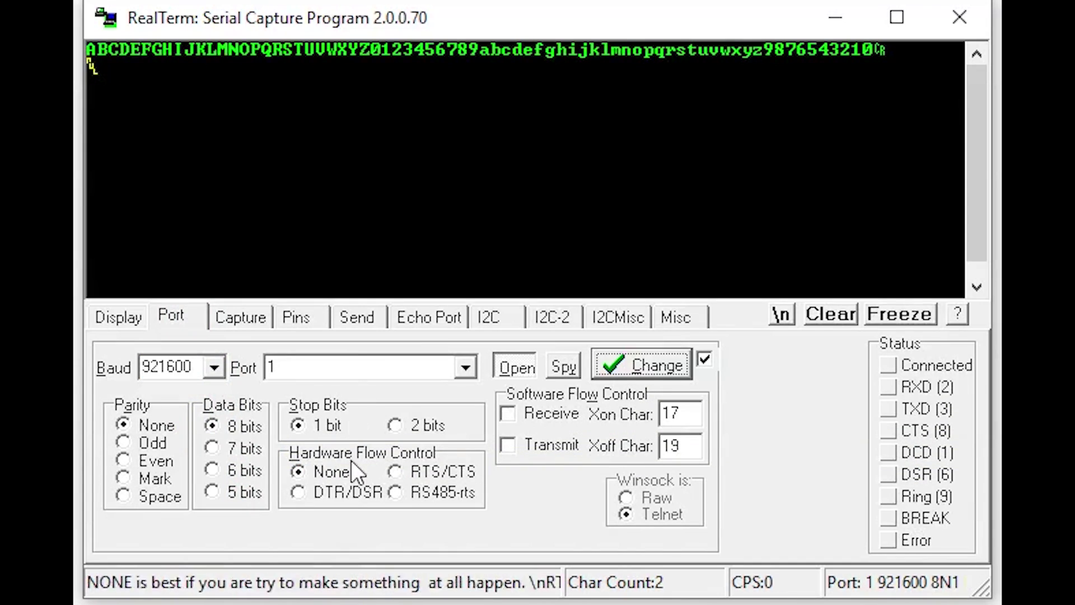
Return to the send settings and re-enter 600 as the test string's number of repeats
left_click(356, 317)
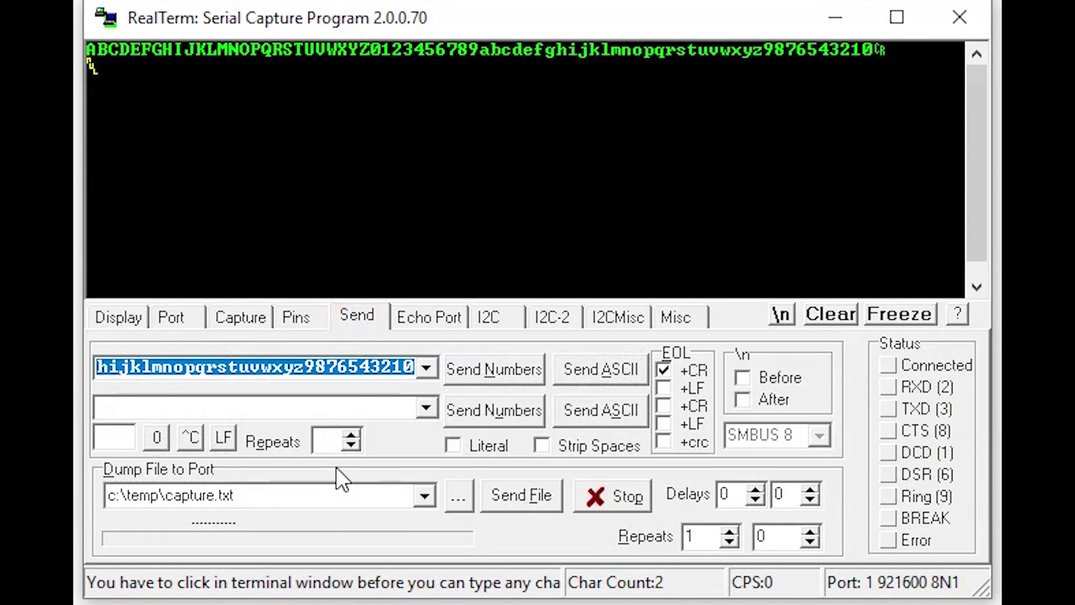
left_click(326, 442)
type("6")
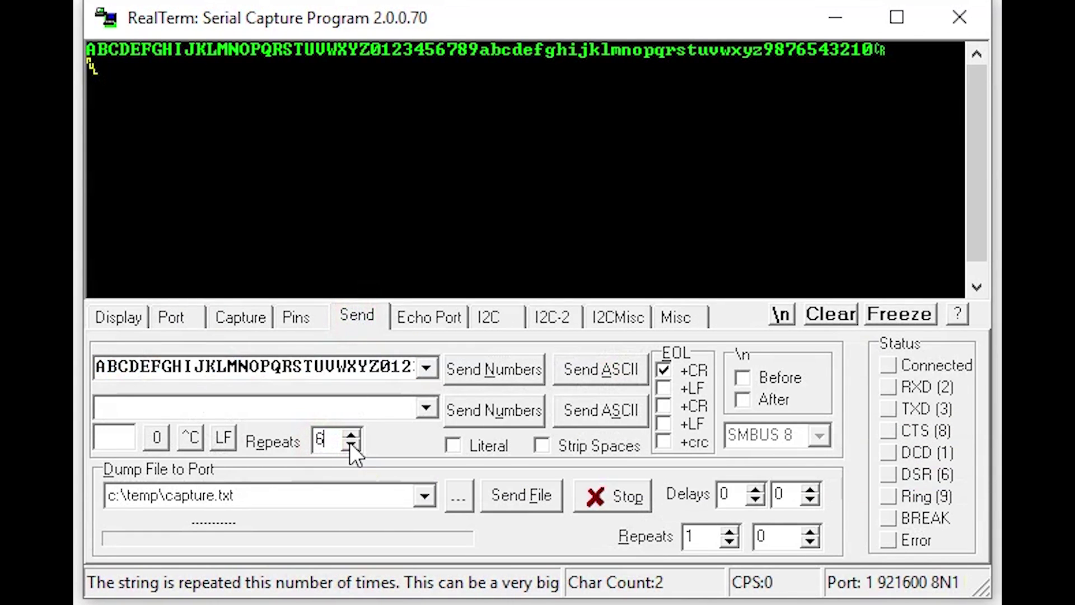
type("00")
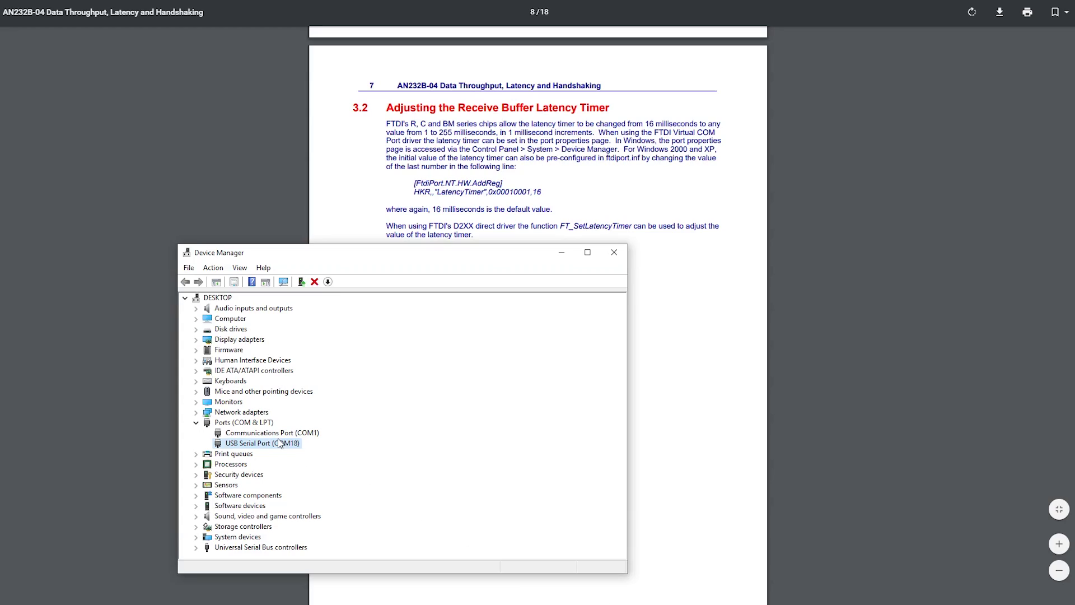
In Device Manager, examine the USB Serial Port (COM18) advanced settings for transfer sizes and latency timer, and cancel them
right_click(220, 435)
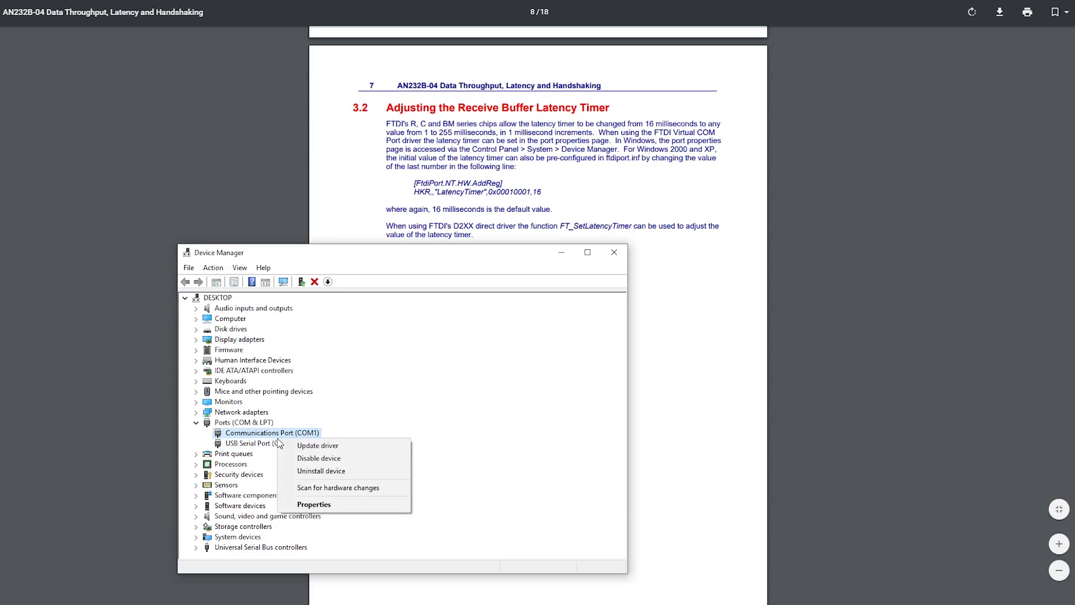
right_click(273, 442)
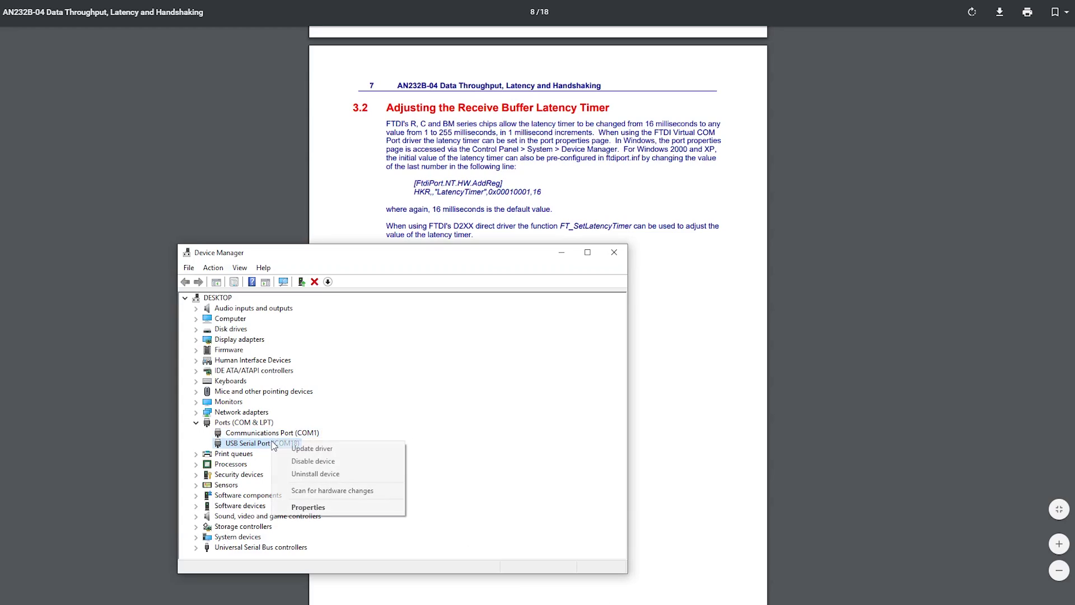
left_click(307, 508)
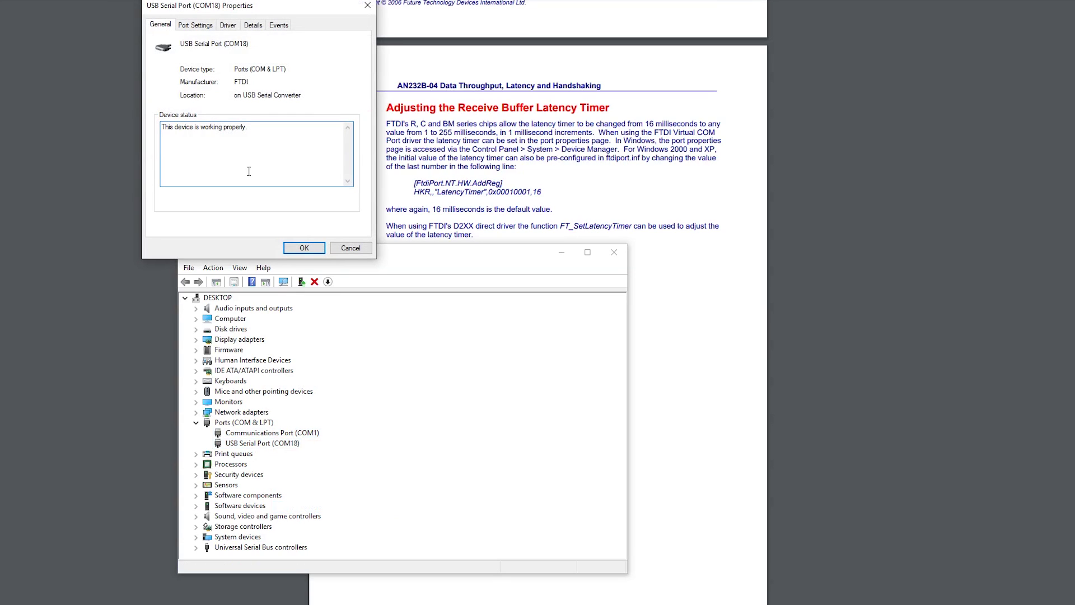
left_click_drag(218, 11, 402, 114)
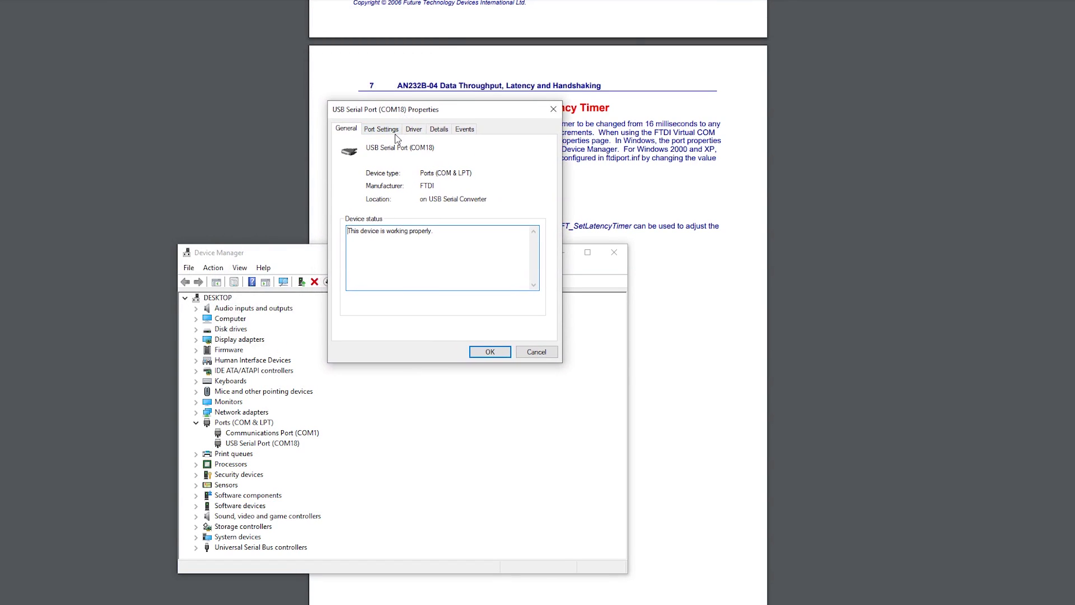
left_click(395, 133)
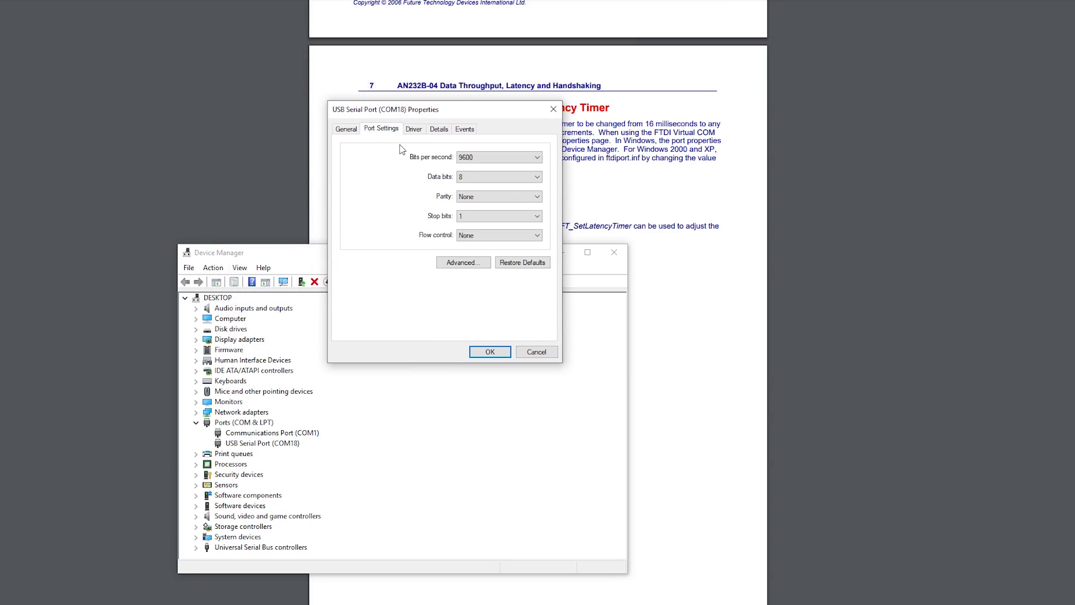
left_click(468, 263)
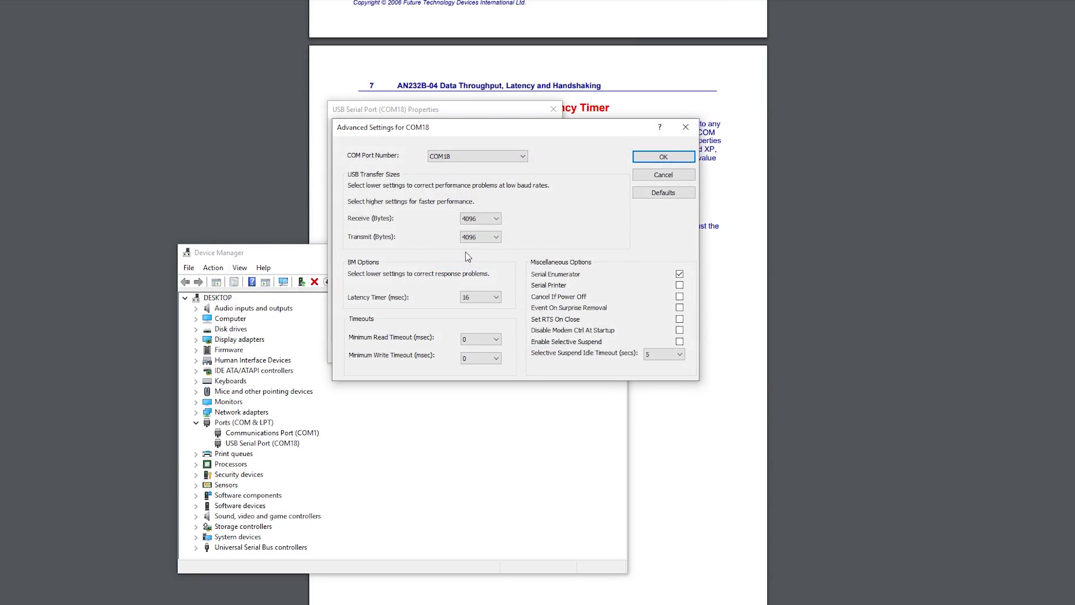
left_click(487, 220)
left_click(487, 220)
left_click(661, 176)
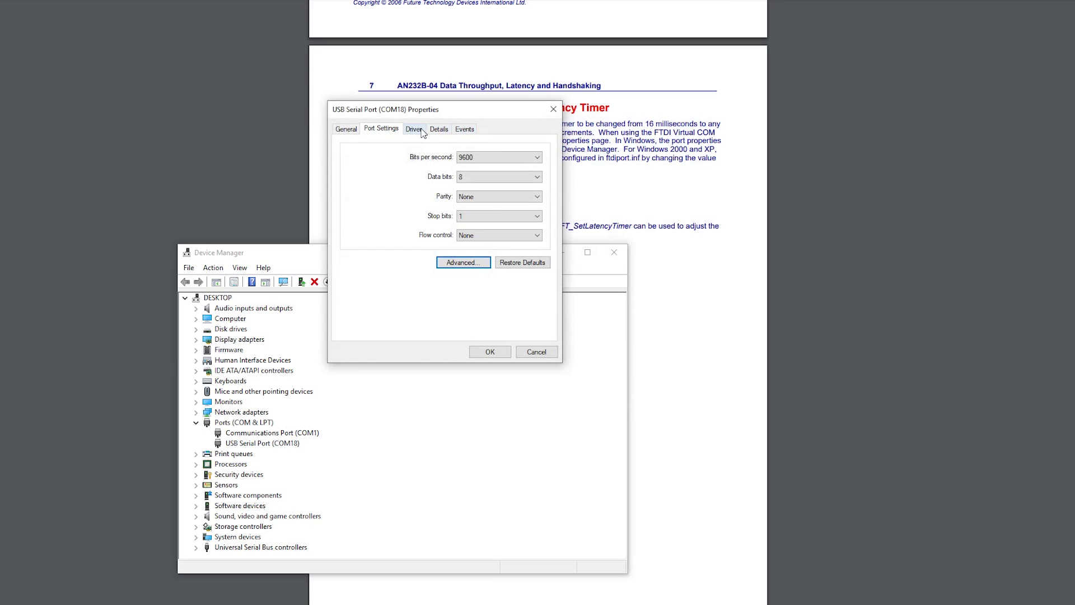
Review the serial port's driver, events and details, and close its properties and Device Manager
left_click(414, 130)
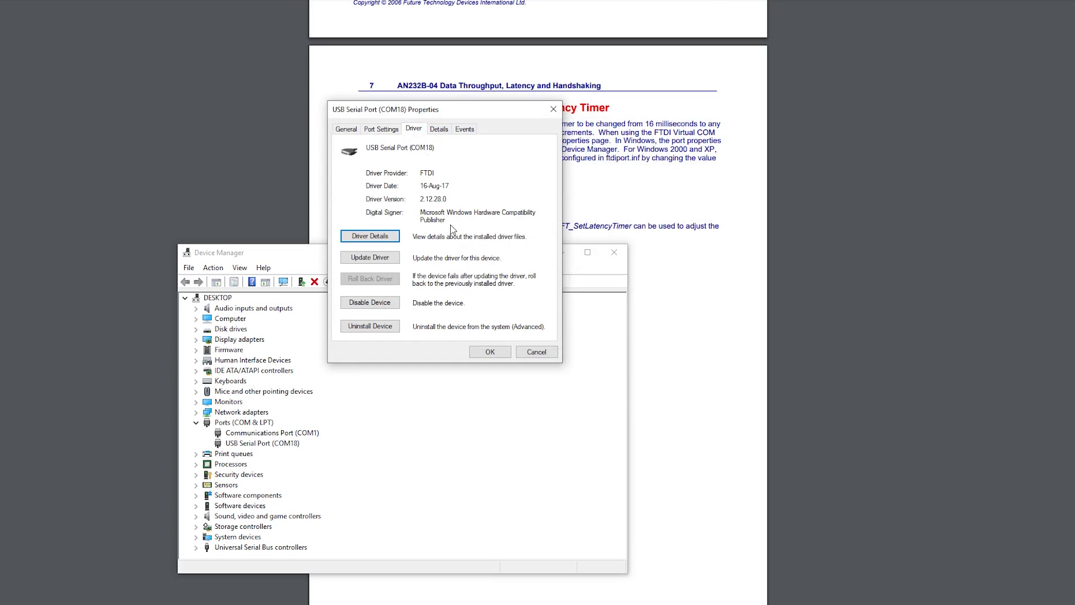
left_click(465, 129)
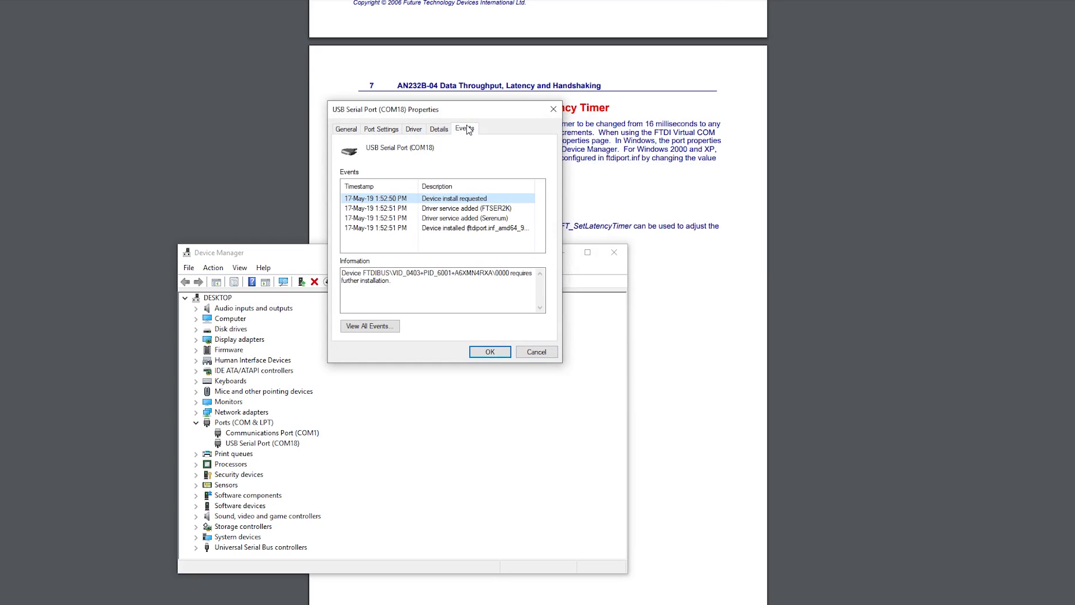
left_click(441, 129)
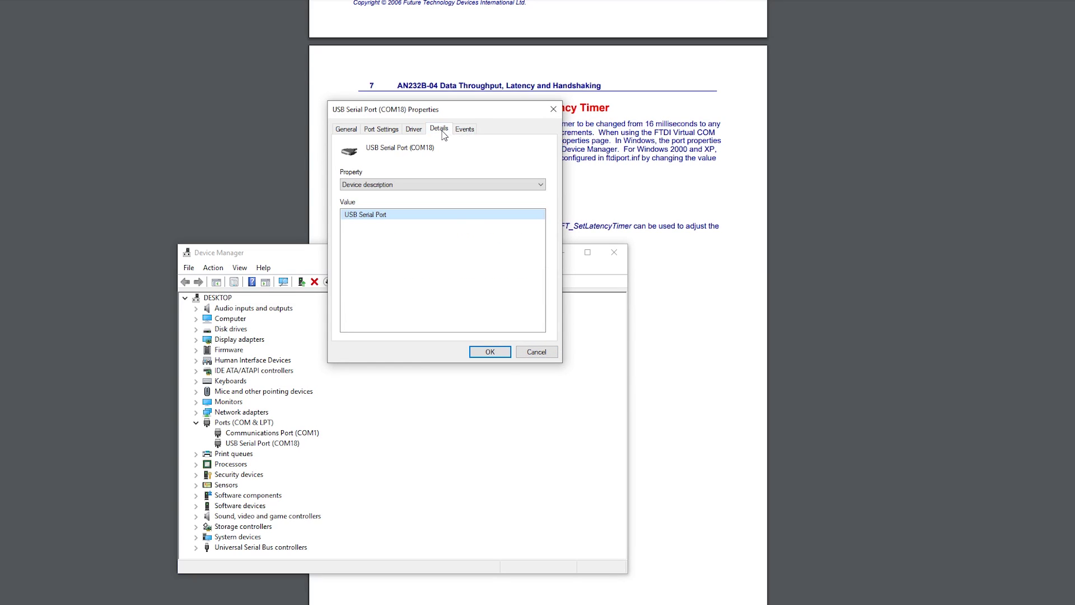
left_click(490, 353)
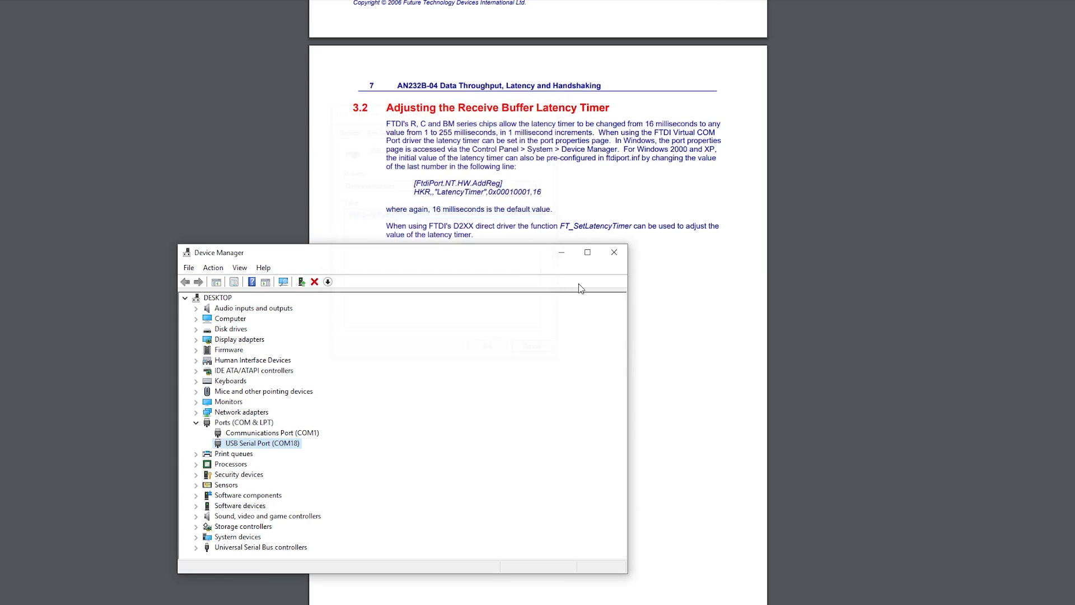
left_click(616, 253)
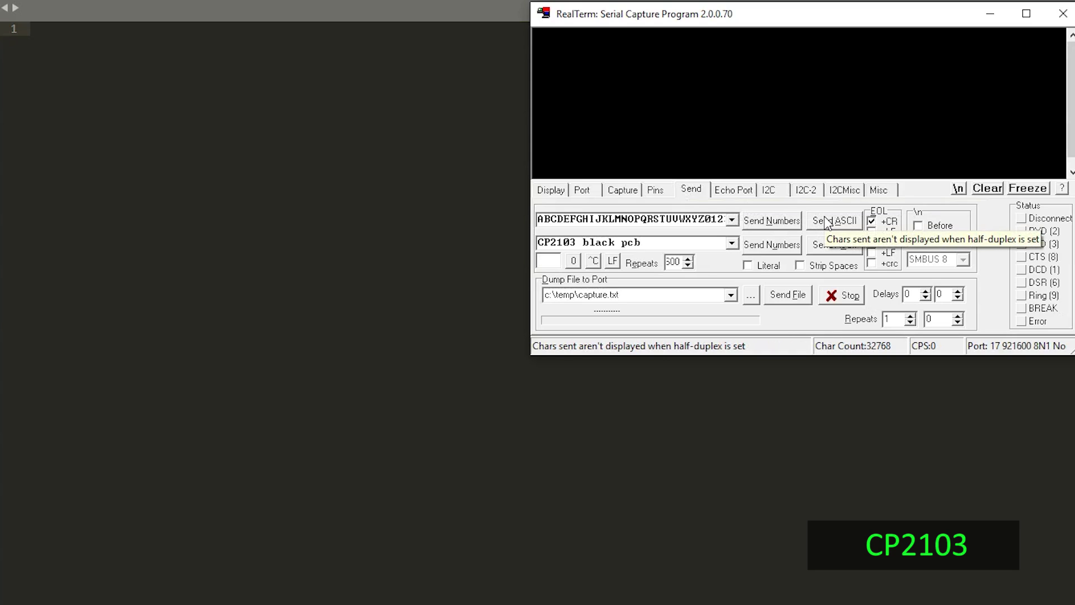
Send the repeated test string as ASCII through the CP2103 adapter and inspect the last line of capture.txt
left_click(827, 222)
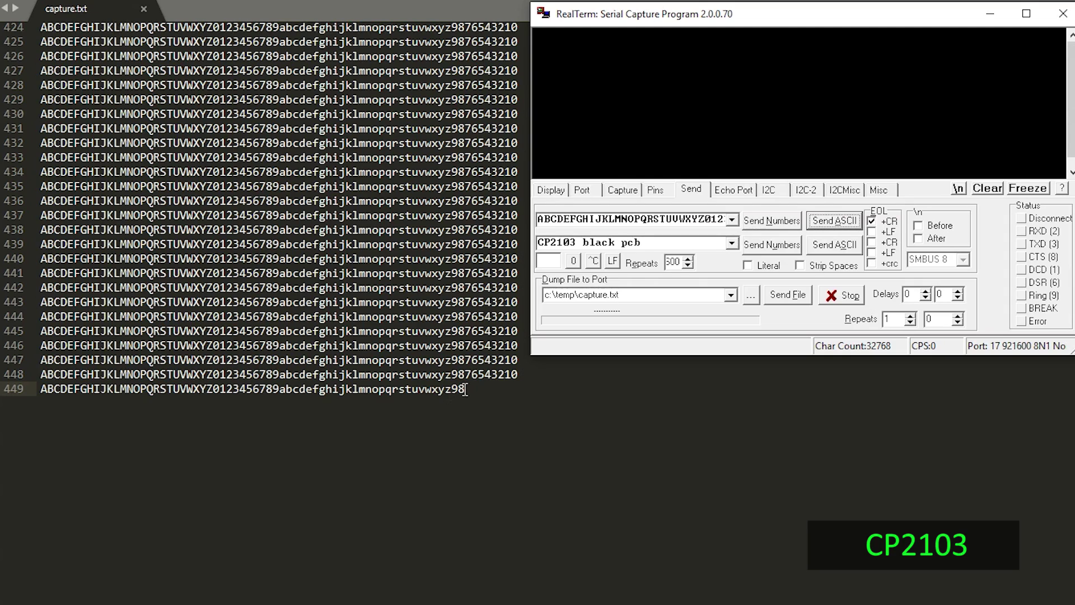
left_click(465, 389)
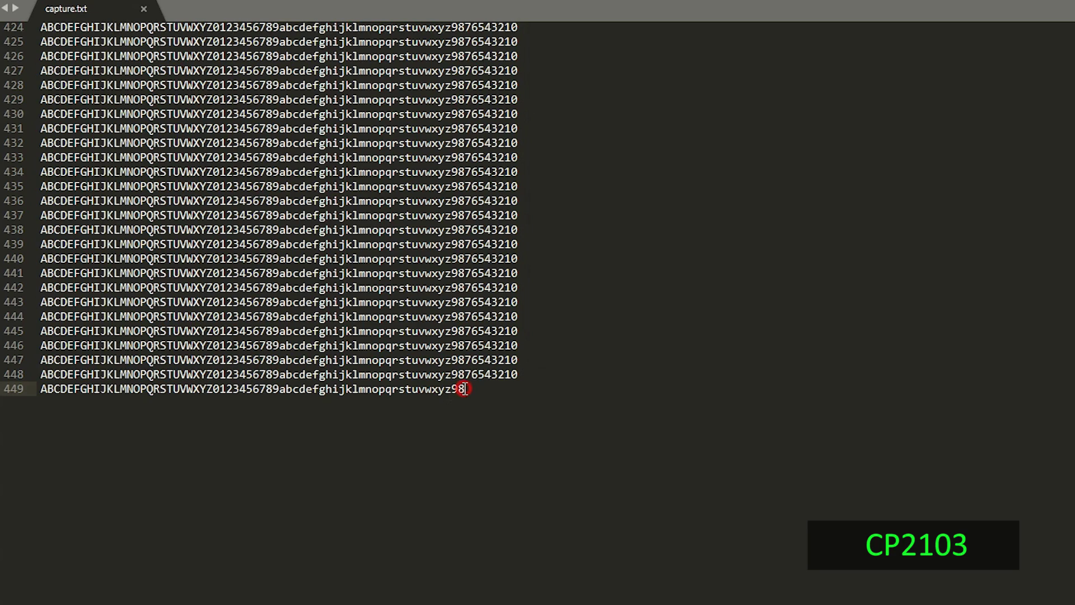
key("alt+Tab")
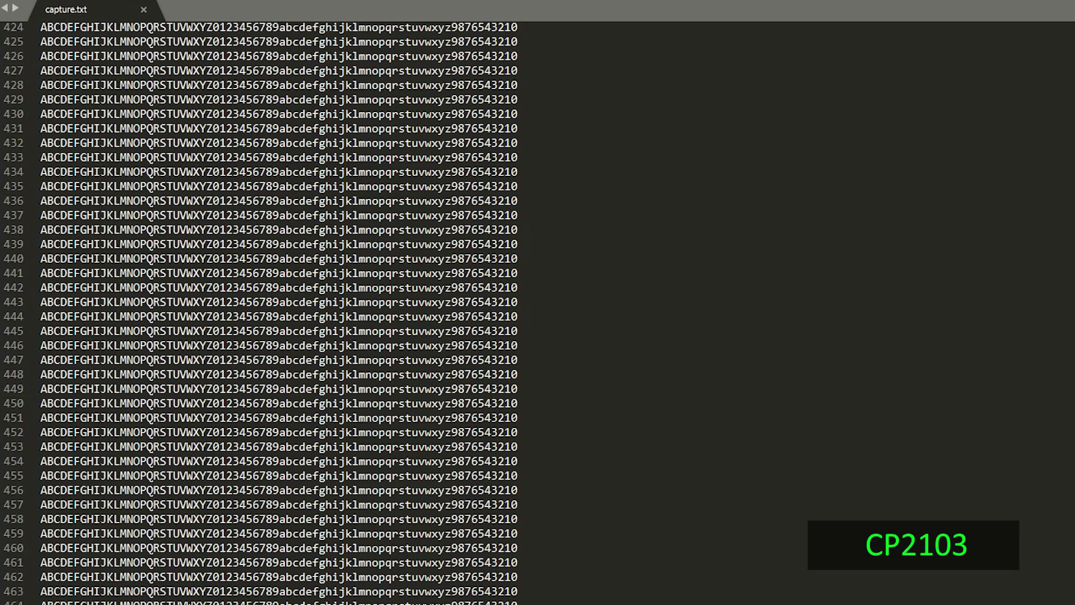
Examine the CP2103 capture in capture.txt down to its last lines for missing data
key("alt+Tab")
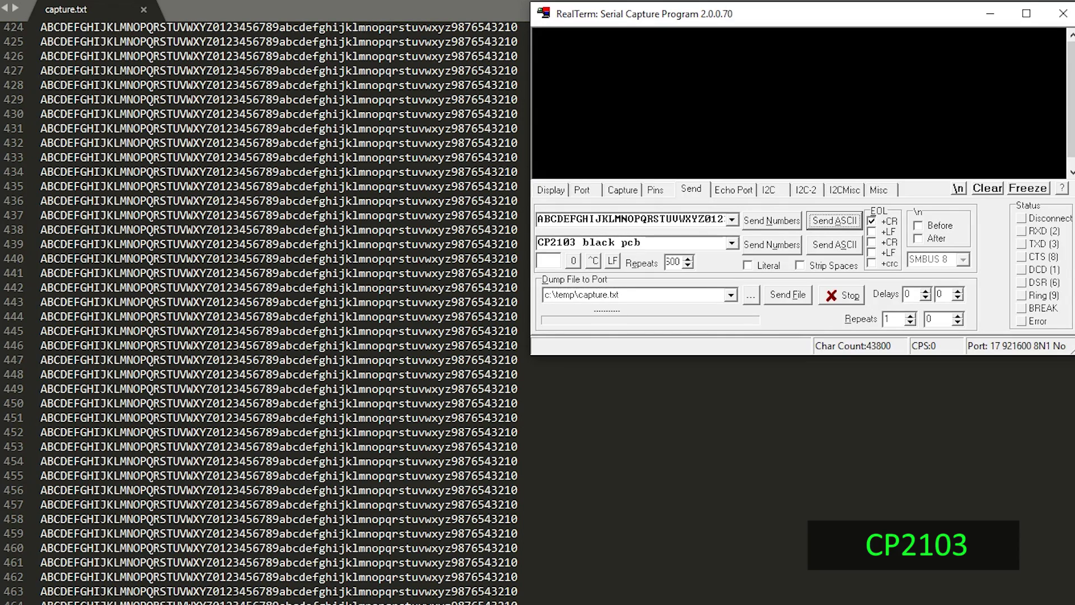
left_click(579, 568)
scroll(577, 565, "down", 20)
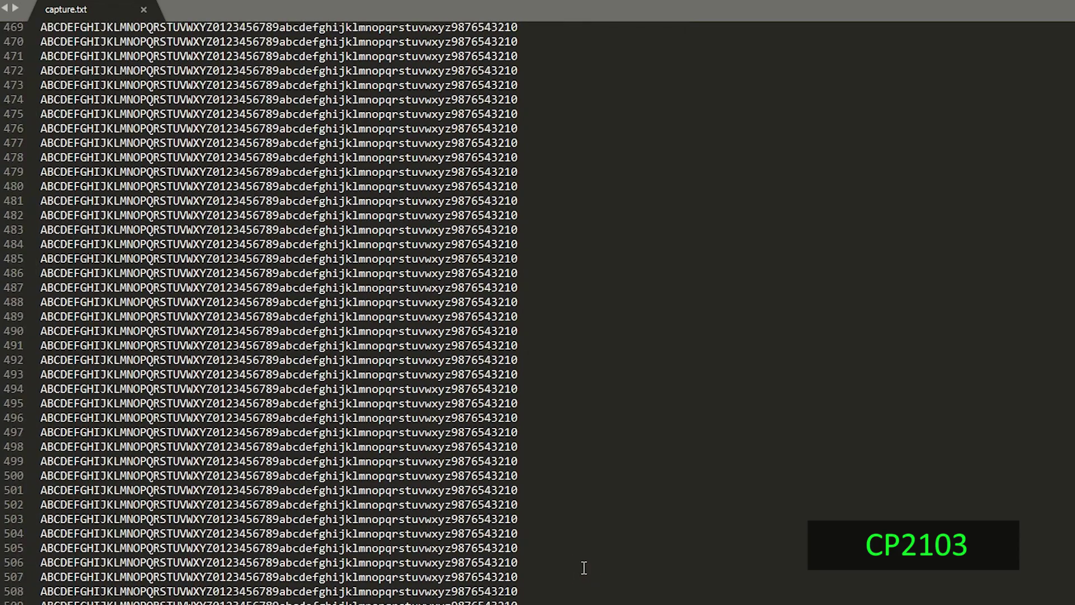
scroll(577, 566, "down", 20)
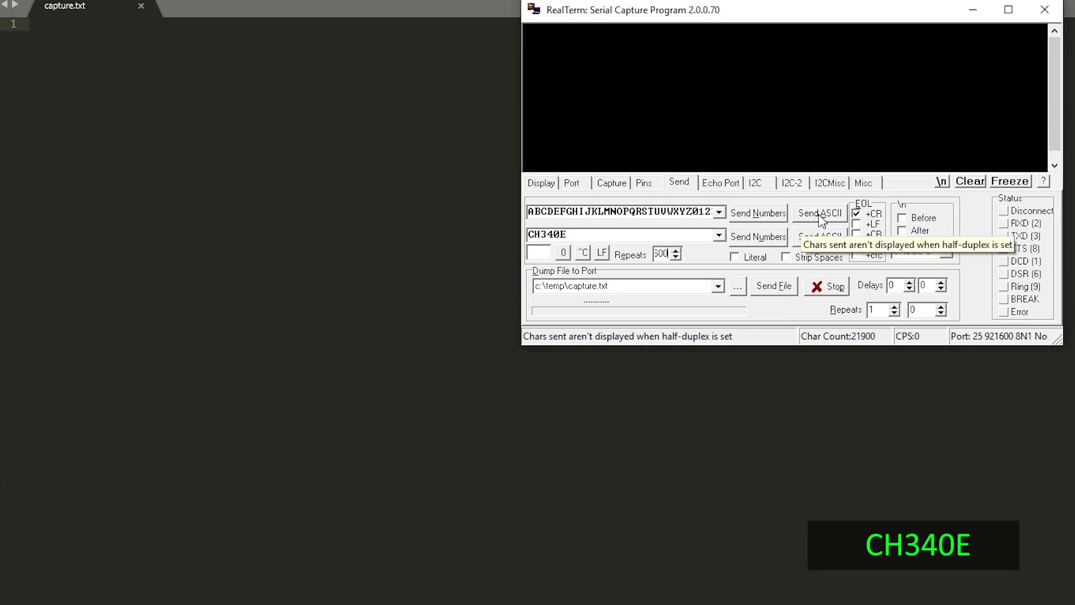
Send the repeated test string as ASCII through the CH340E adapter and examine the end of capture.txt
left_click(819, 214)
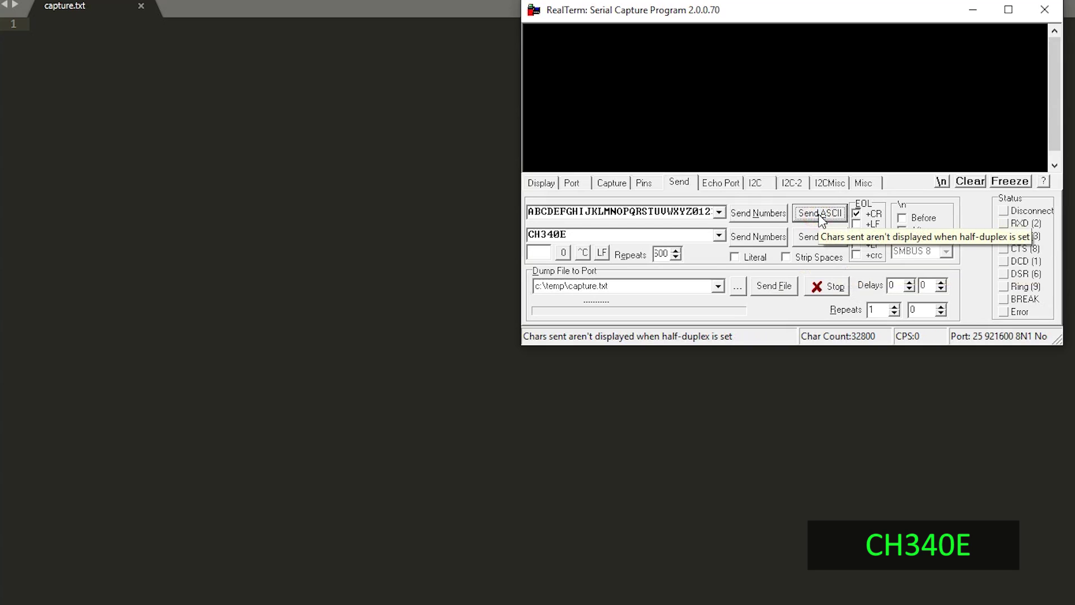
left_click(371, 169)
scroll(371, 171, "down", 10)
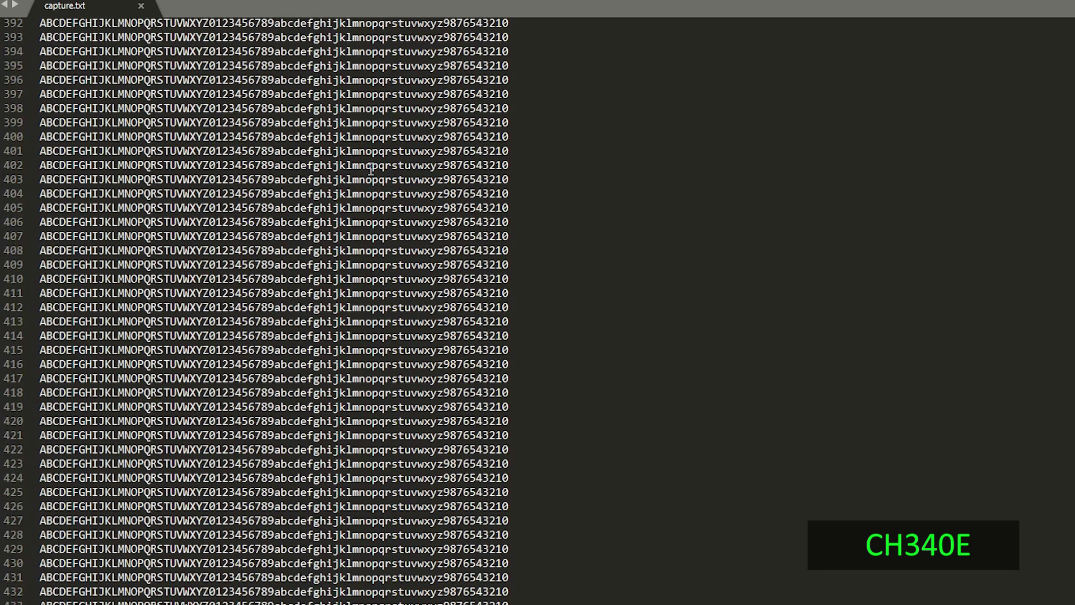
scroll(349, 345, "down", 9)
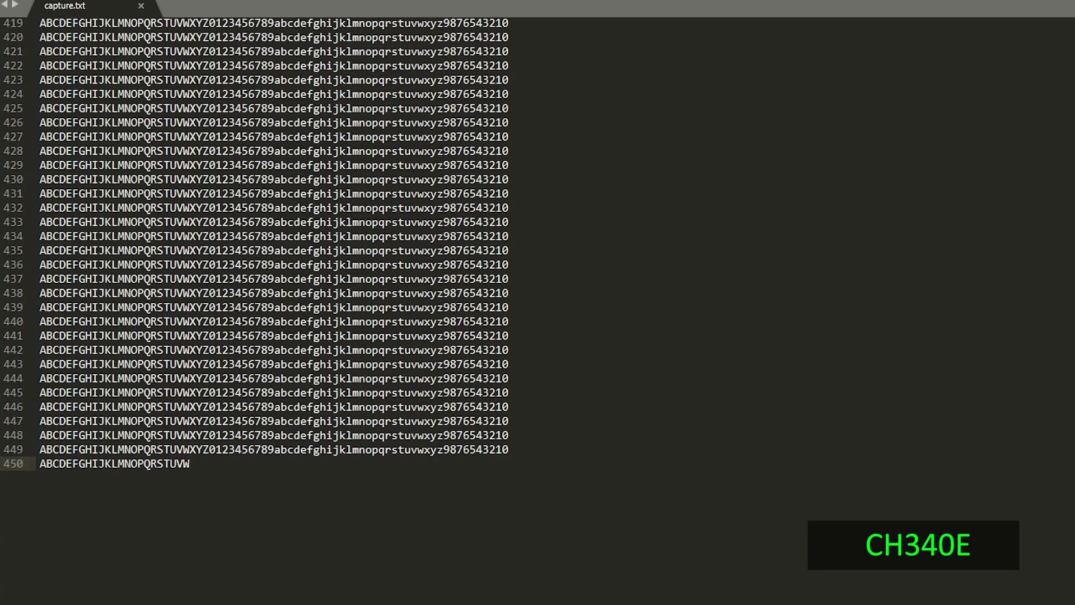
Switch back to RealTerm and send the repeated test string as ASCII through the FT232RL adapter
key("alt+Tab")
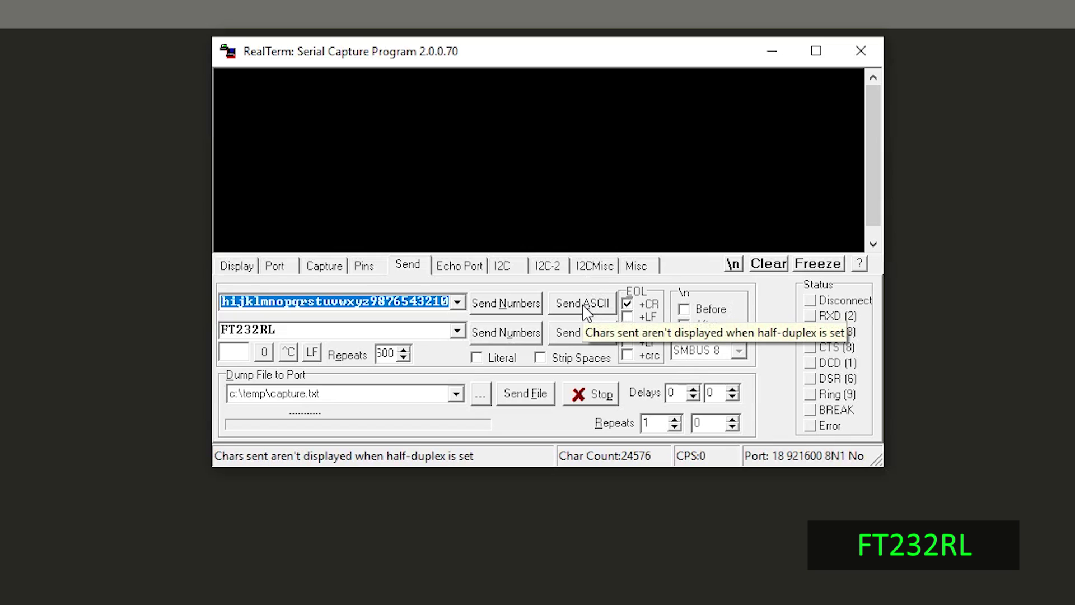
left_click(584, 305)
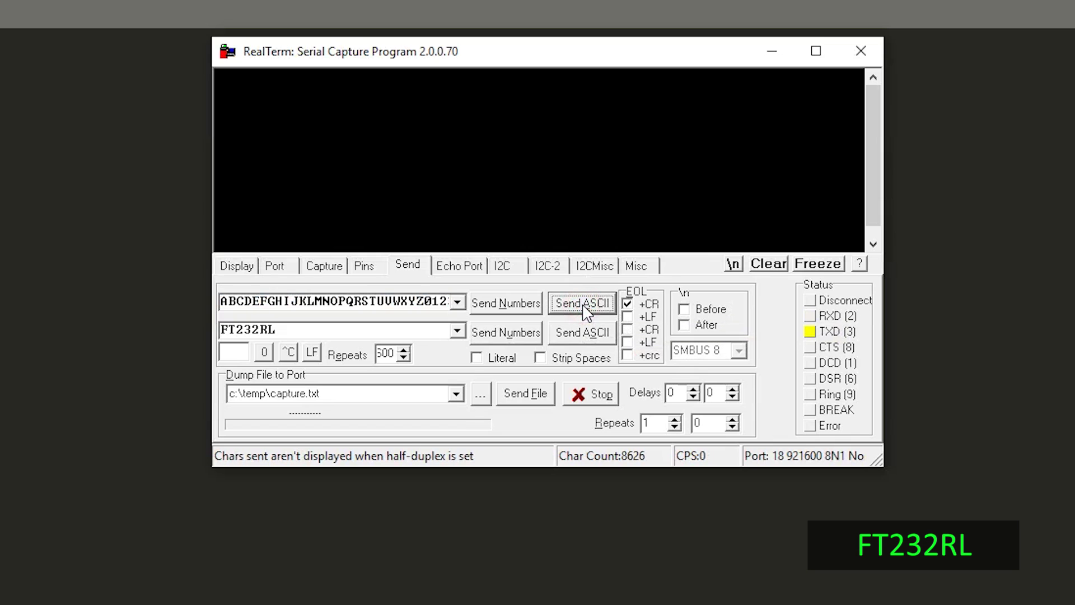